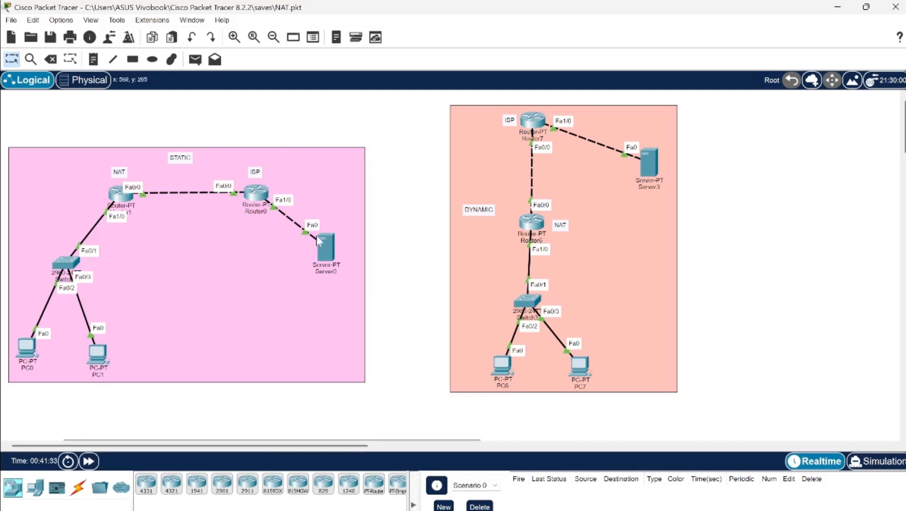
Ping server 203.0.113.2 from PC0's command prompt in the static NAT network
{"action": "mouse_move", "coordinate": [321, 240]}
{"action": "left_click", "coordinate": [27, 351]}
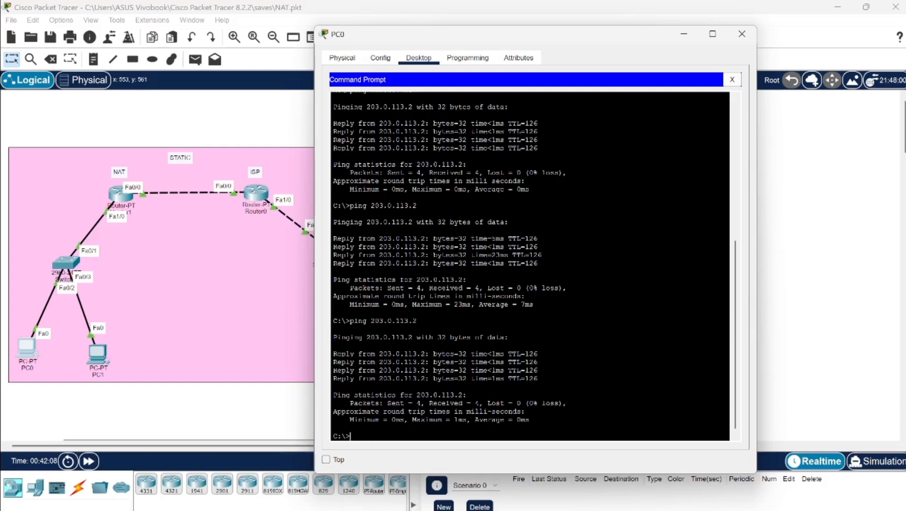
{"action": "key", "text": "Up"}
{"action": "key", "text": "Return"}
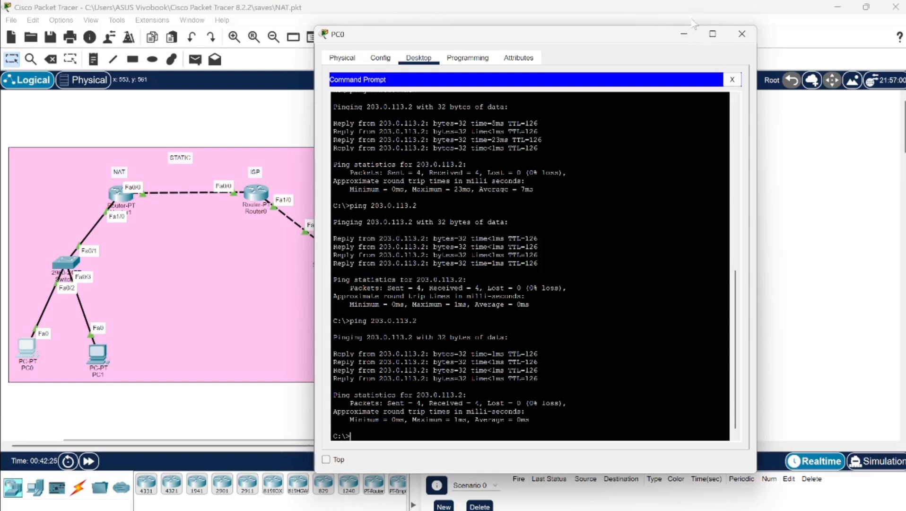
{"action": "left_click", "coordinate": [688, 36]}
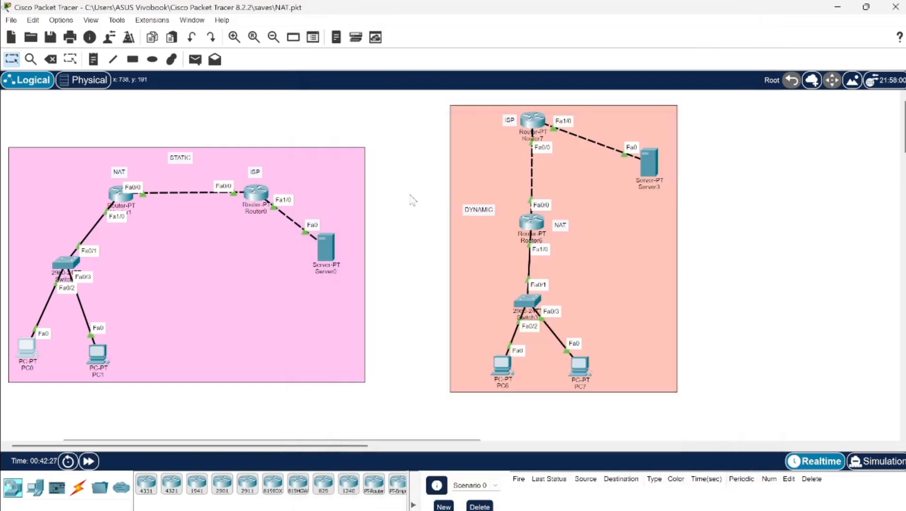
Show the IP NAT translations on the static network's NAT router, Router1
{"action": "left_click", "coordinate": [121, 195]}
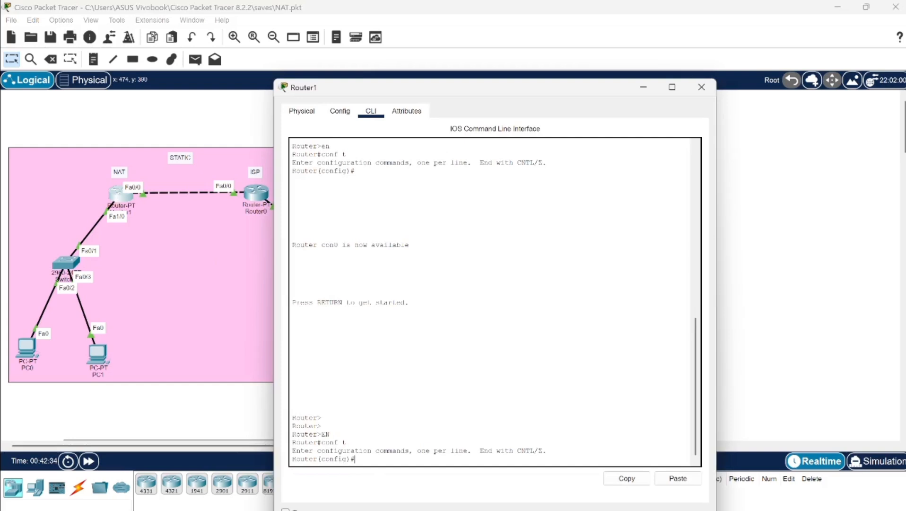
{"action": "type", "text": "do show ip nat translations"}
{"action": "key", "text": "Return"}
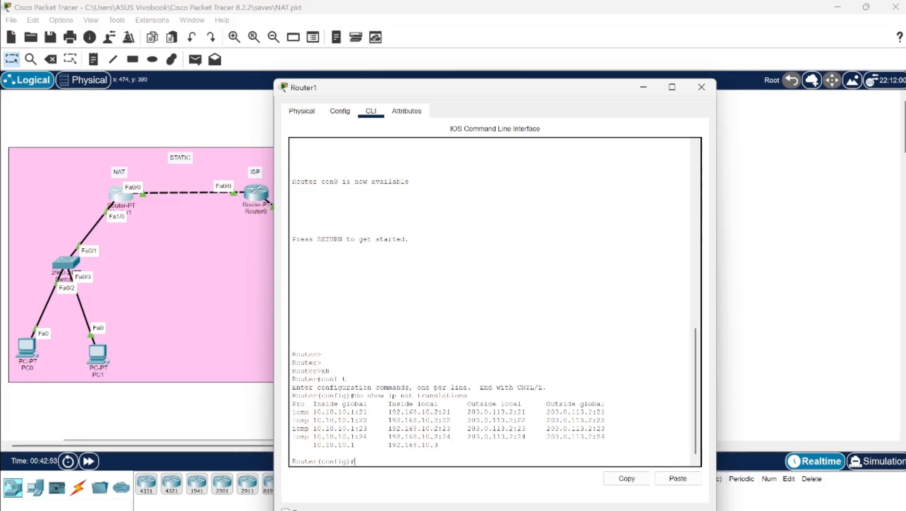
{"action": "left_click", "coordinate": [643, 89]}
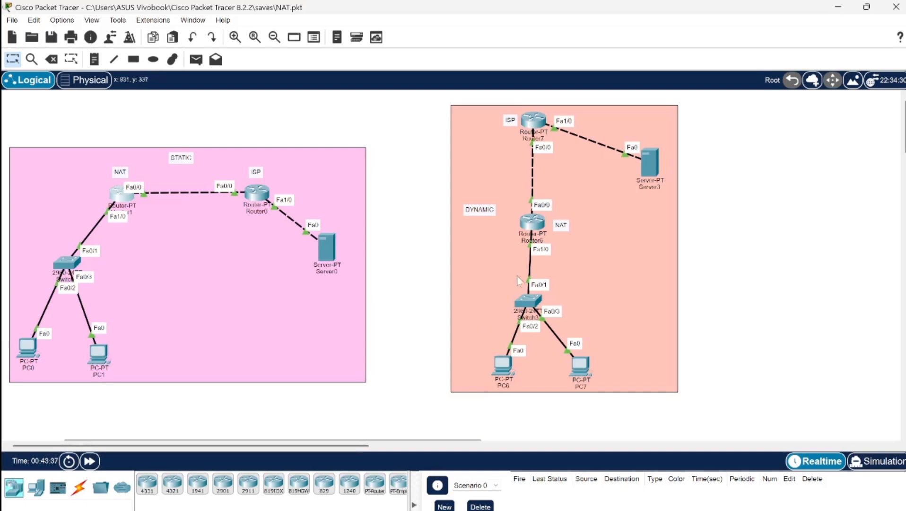
Ping server 203.0.120.2 from PC6's command prompt in the dynamic NAT network
{"action": "mouse_move", "coordinate": [542, 232]}
{"action": "mouse_move", "coordinate": [658, 155]}
{"action": "left_click", "coordinate": [502, 373]}
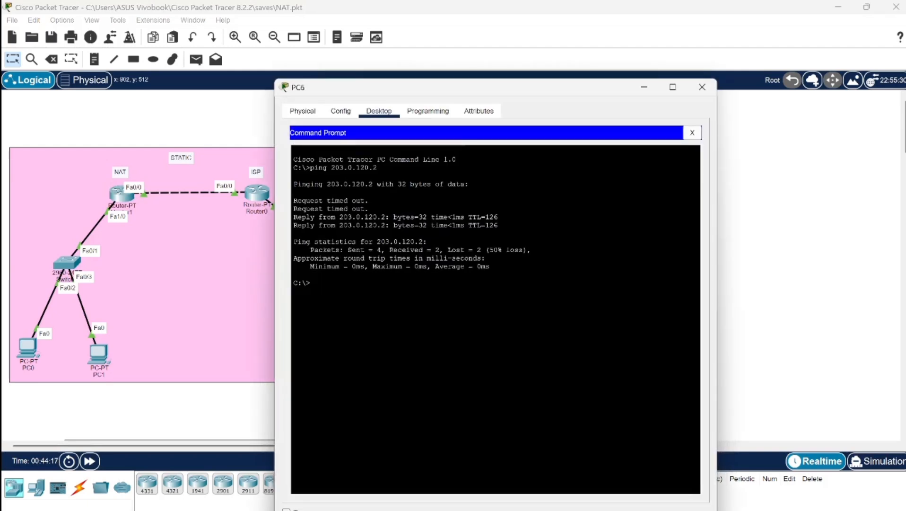
{"action": "key", "text": "Up"}
{"action": "key", "text": "Return"}
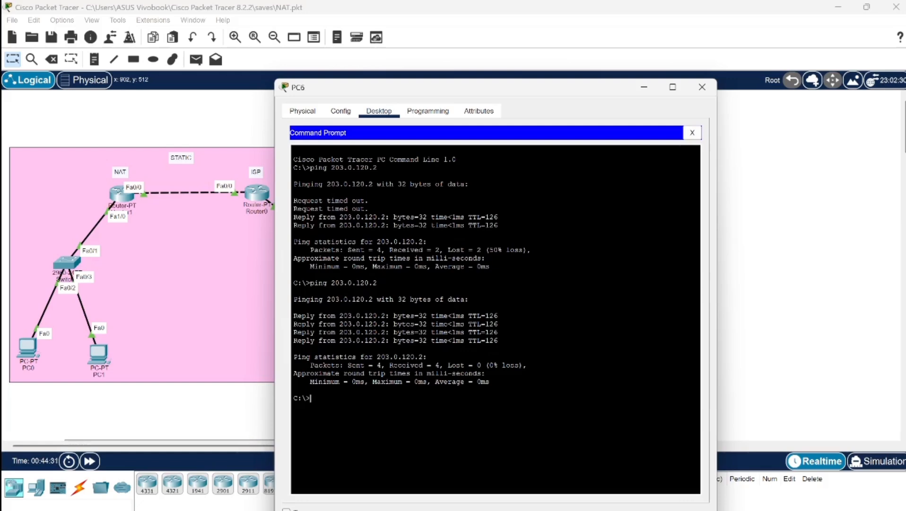
{"action": "left_click", "coordinate": [644, 88]}
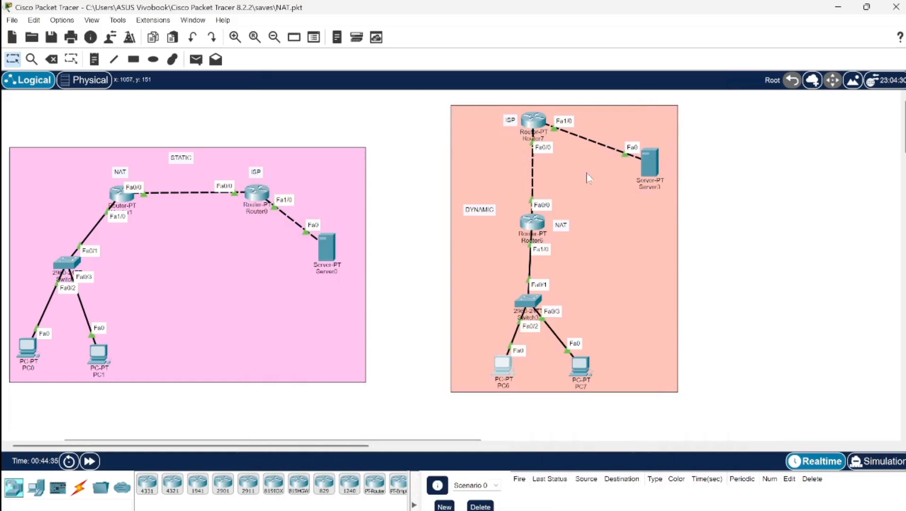
Open the command line of the dynamic network's NAT router, Router6, and enter global configuration mode
{"action": "left_click", "coordinate": [531, 232]}
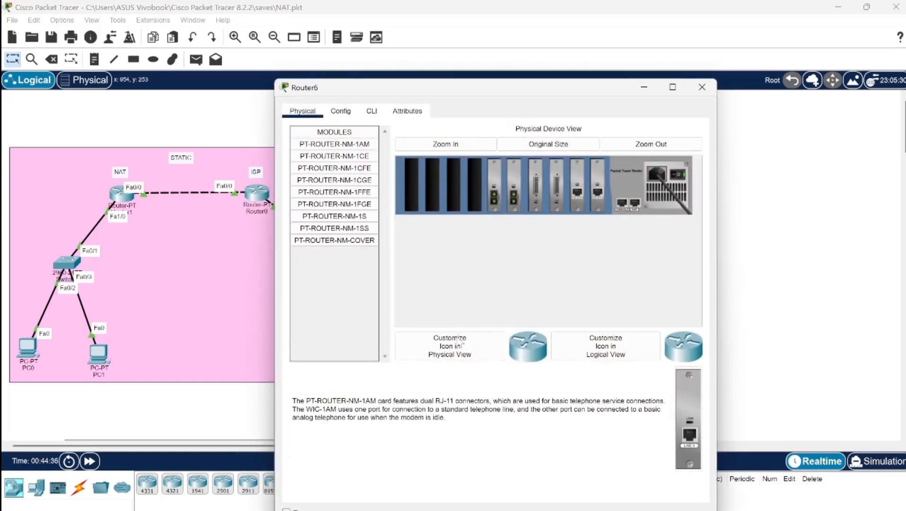
{"action": "left_click", "coordinate": [371, 111]}
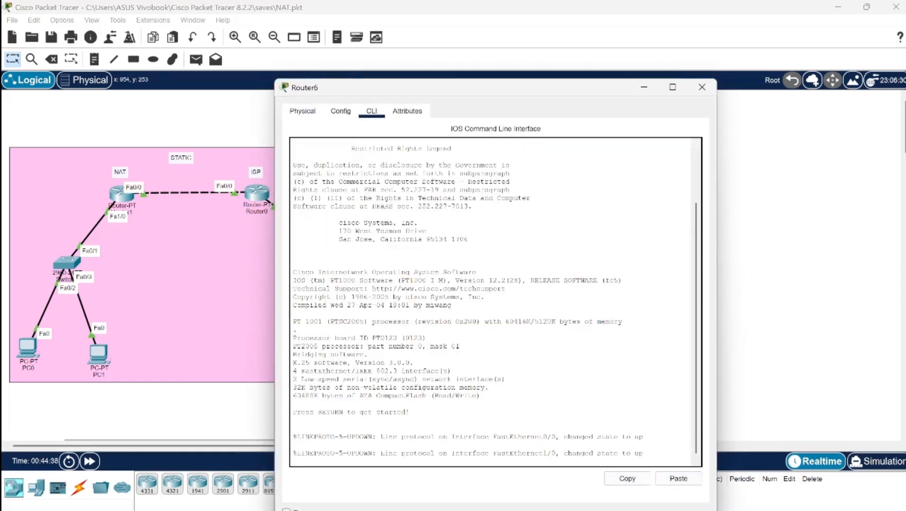
{"action": "key", "text": "Return"}
{"action": "key", "text": "Return"}
{"action": "key", "text": "Return"}
{"action": "key", "text": "Return"}
{"action": "type", "text": "en"}
{"action": "key", "text": "Return"}
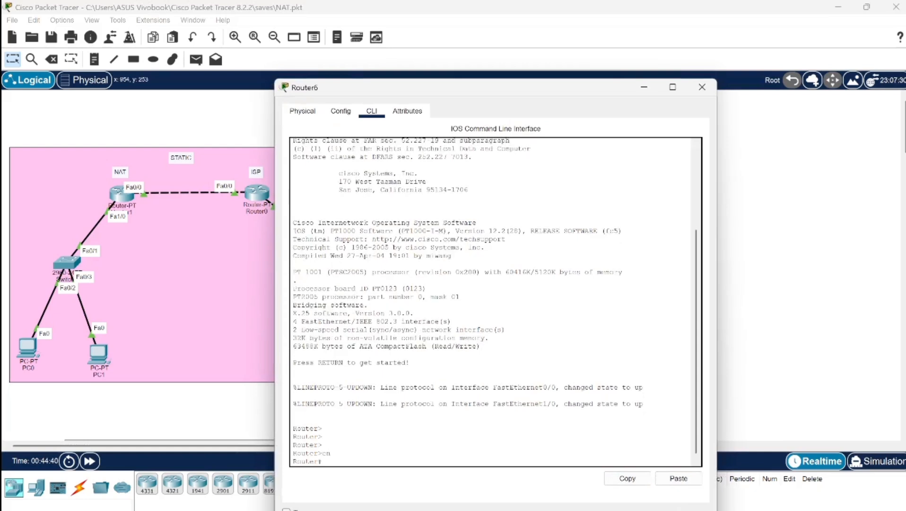
{"action": "type", "text": "conf t"}
{"action": "key", "text": "Return"}
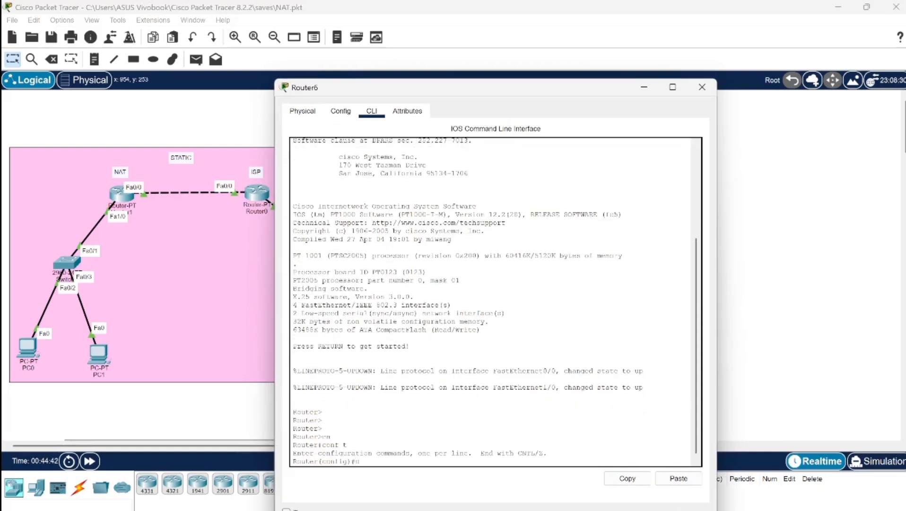
Show Router6's IP NAT translations from configuration mode, correcting the spelling of "translations" in the command
{"action": "type", "text": "do show ip nat translat"}
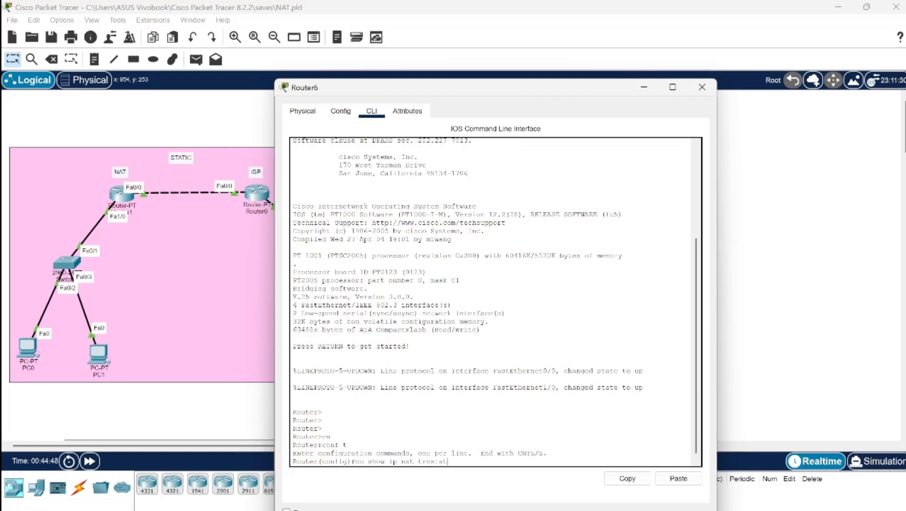
{"action": "type", "text": "ions"}
{"action": "key", "text": "Return"}
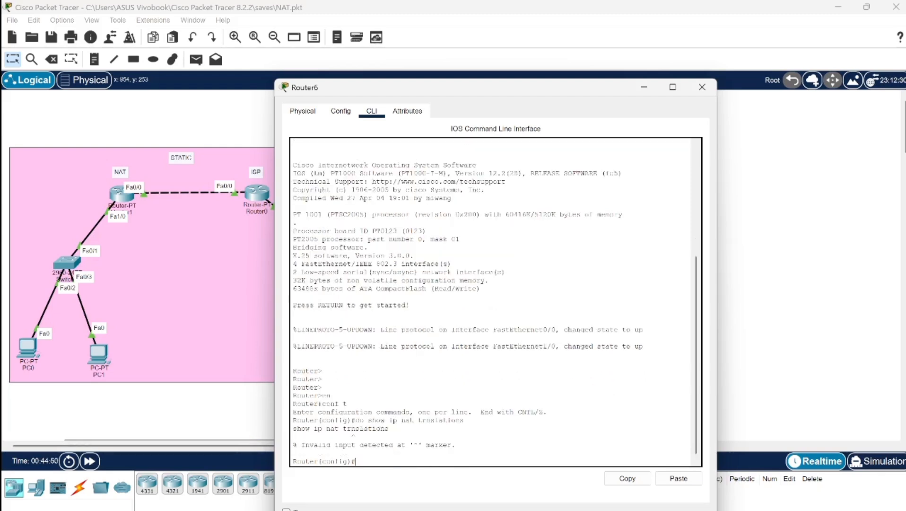
{"action": "key", "text": "Up"}
{"action": "key", "text": "Left"}
{"action": "key", "text": "Left"}
{"action": "key", "text": "Left"}
{"action": "key", "text": "Left"}
{"action": "key", "text": "Left"}
{"action": "key", "text": "Left"}
{"action": "key", "text": "Left"}
{"action": "key", "text": "Left"}
{"action": "key", "text": "Left"}
{"action": "key", "text": "Left"}
{"action": "key", "text": "Left"}
{"action": "key", "text": "Left"}
{"action": "type", "text": "a"}
{"action": "key", "text": "Return"}
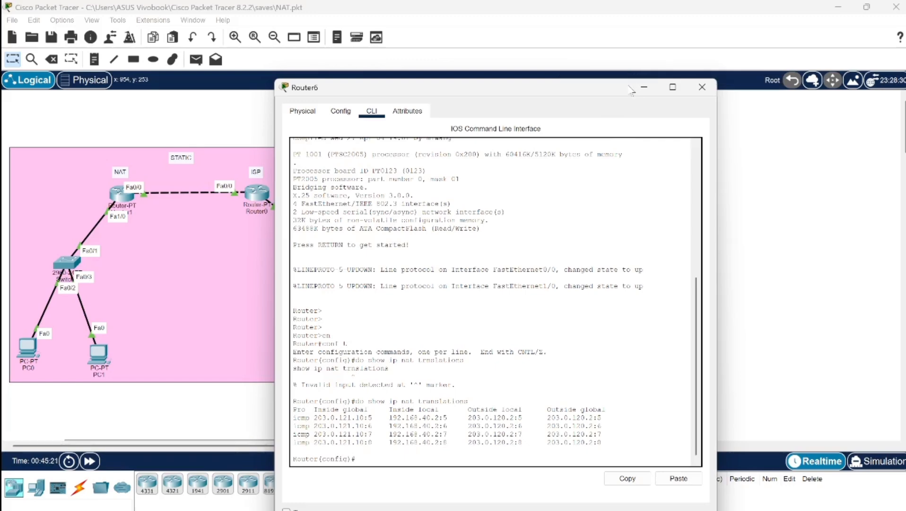
{"action": "left_click", "coordinate": [643, 87]}
Ping server 203.0.115.2 from PC4's command prompt in the PAT (NAT overload) network
{"action": "scroll", "coordinate": [614, 236], "scroll_direction": "down", "scroll_amount": 5}
{"action": "scroll", "coordinate": [613, 238], "scroll_direction": "down", "scroll_amount": 3}
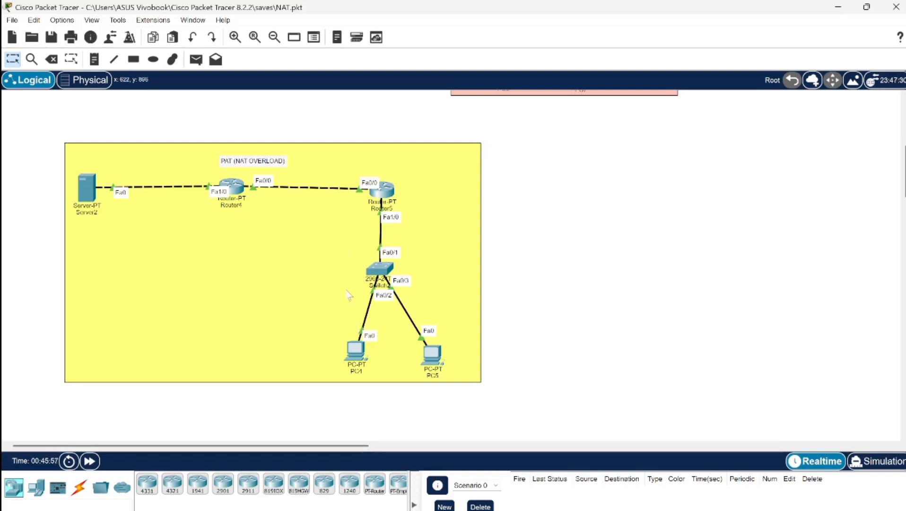
{"action": "scroll", "coordinate": [349, 296], "scroll_direction": "down", "scroll_amount": 3}
{"action": "scroll", "coordinate": [347, 298], "scroll_direction": "up", "scroll_amount": 2}
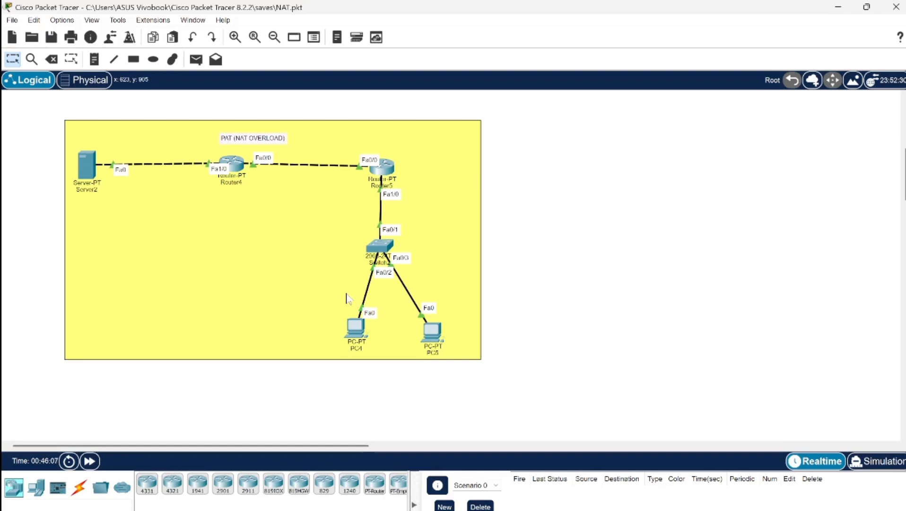
{"action": "left_click", "coordinate": [358, 328]}
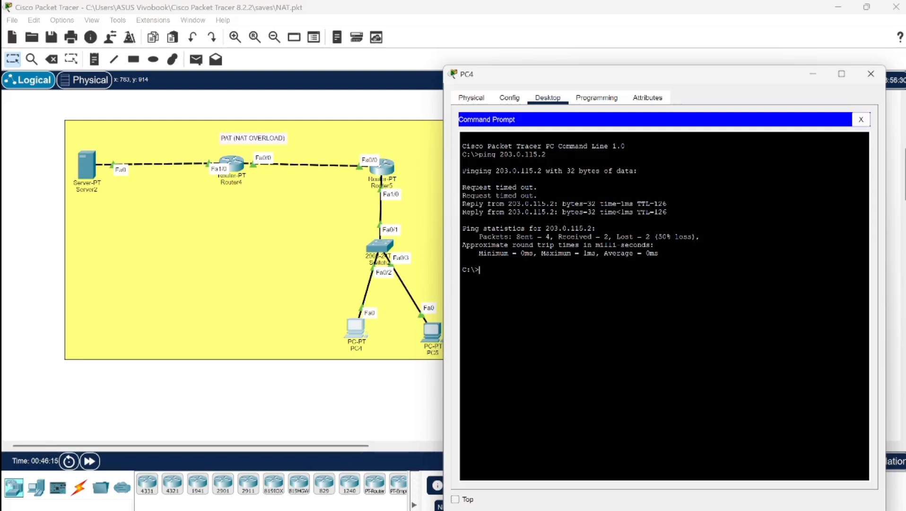
{"action": "key", "text": "Up"}
{"action": "key", "text": "Return"}
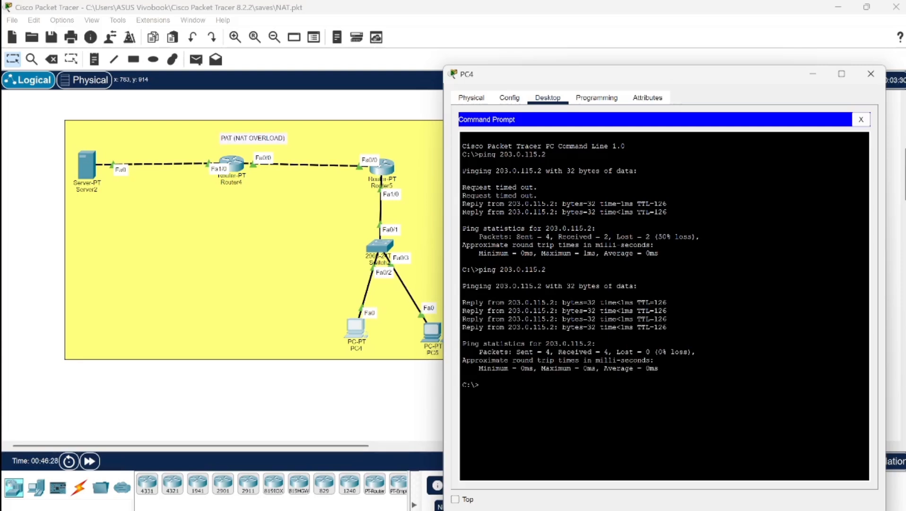
{"action": "left_click", "coordinate": [280, 279]}
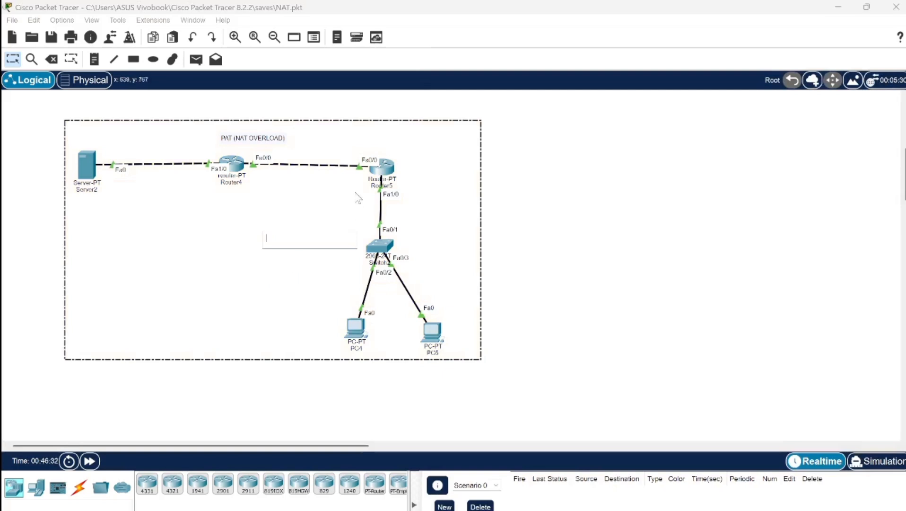
Enter privileged mode on Router5 in the PAT network and show its IP NAT translations
{"action": "left_click", "coordinate": [381, 176]}
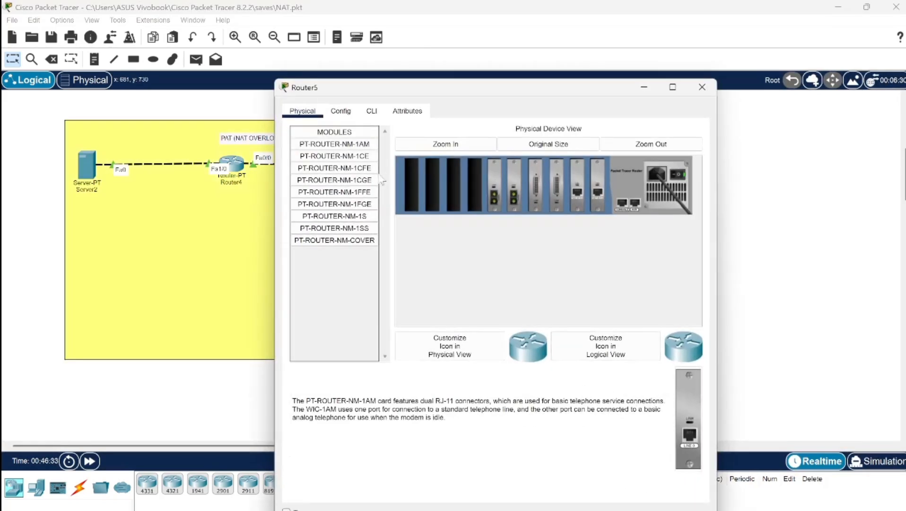
{"action": "left_click", "coordinate": [372, 111]}
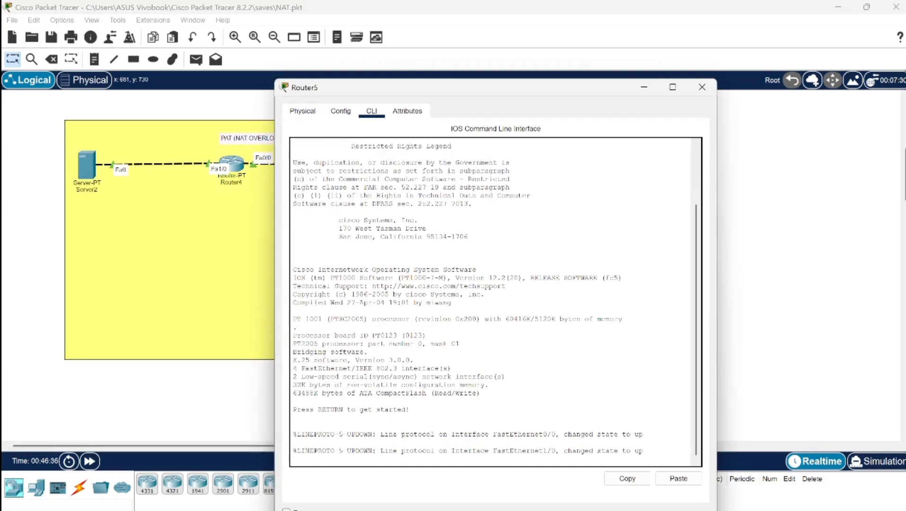
{"action": "key", "text": "Return"}
{"action": "type", "text": "en"}
{"action": "key", "text": "Return"}
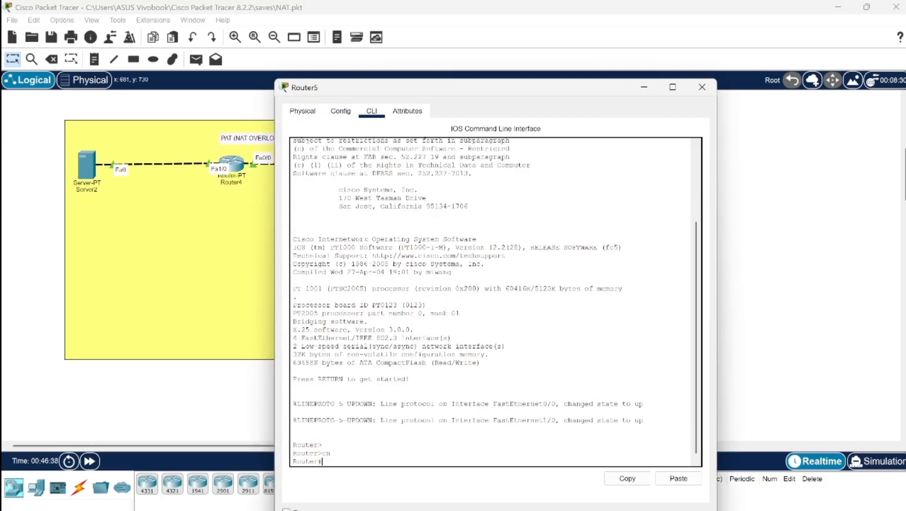
{"action": "type", "text": "show ip n"}
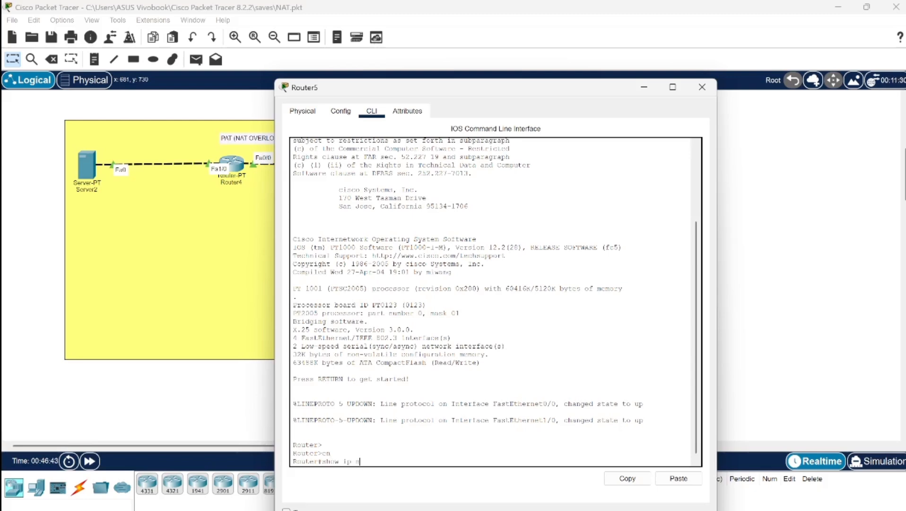
{"action": "type", "text": "at translations"}
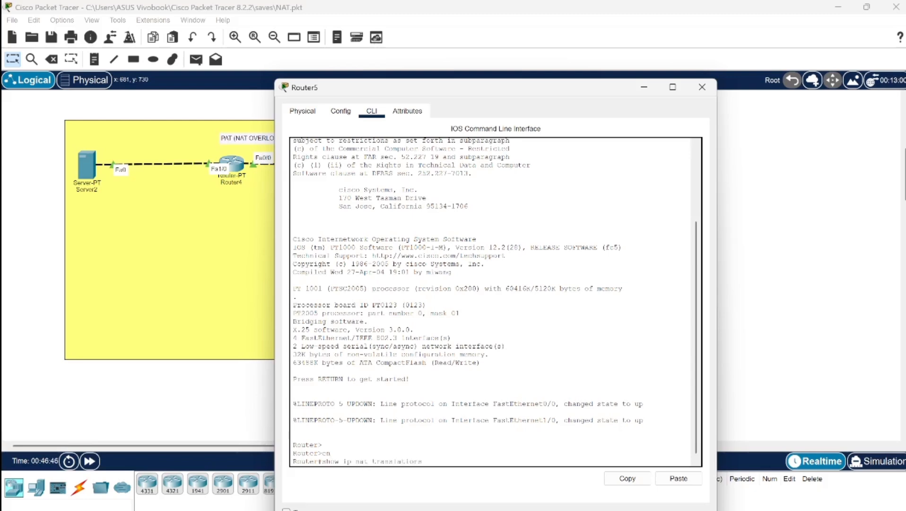
{"action": "key", "text": "Return"}
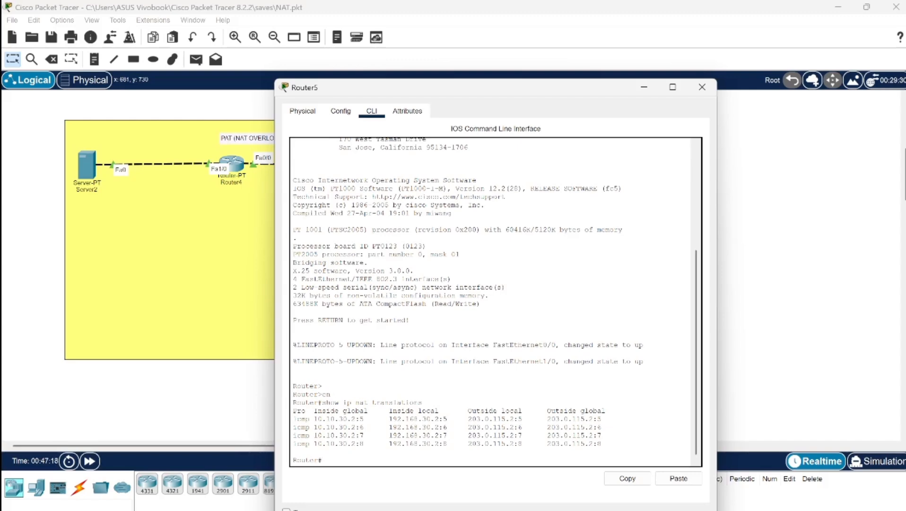
{"action": "left_click", "coordinate": [648, 87]}
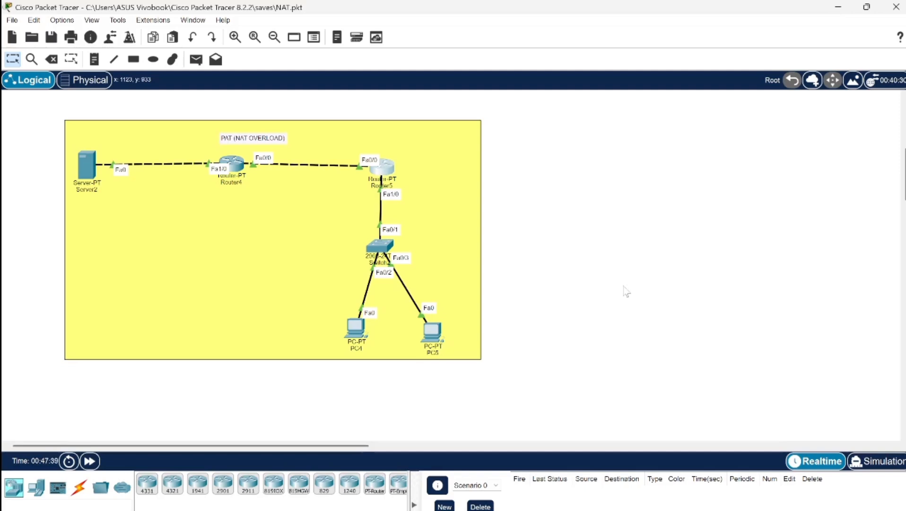
{"action": "scroll", "coordinate": [626, 291], "scroll_direction": "up", "scroll_amount": 10}
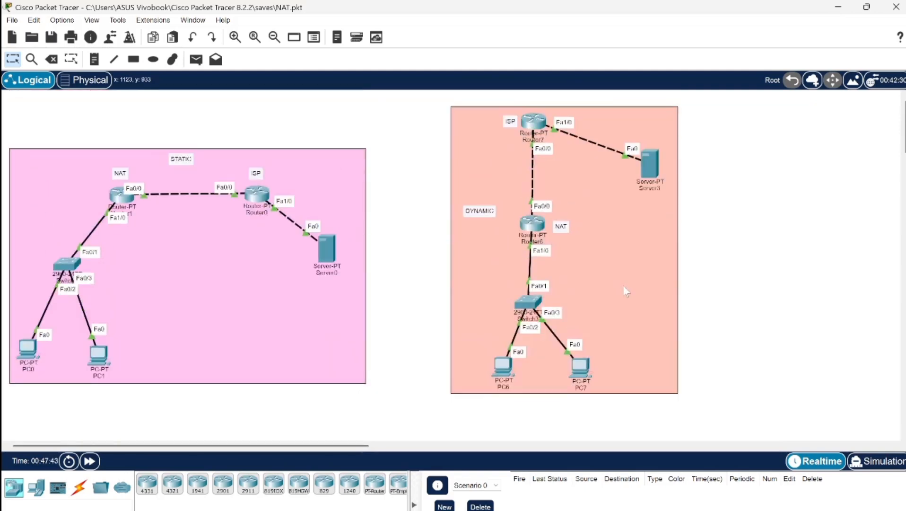
{"action": "scroll", "coordinate": [626, 291], "scroll_direction": "down", "scroll_amount": 5}
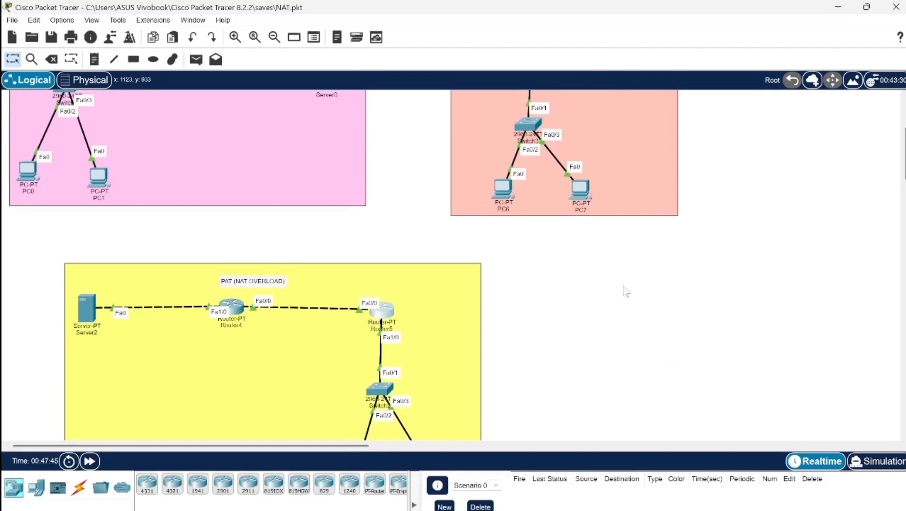
{"action": "scroll", "coordinate": [627, 291], "scroll_direction": "down", "scroll_amount": 4}
{"action": "scroll", "coordinate": [627, 291], "scroll_direction": "up", "scroll_amount": 8}
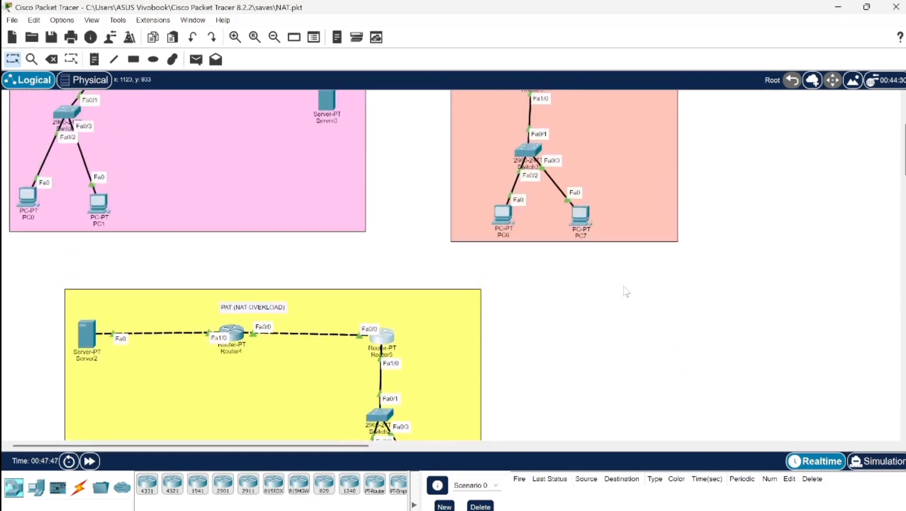